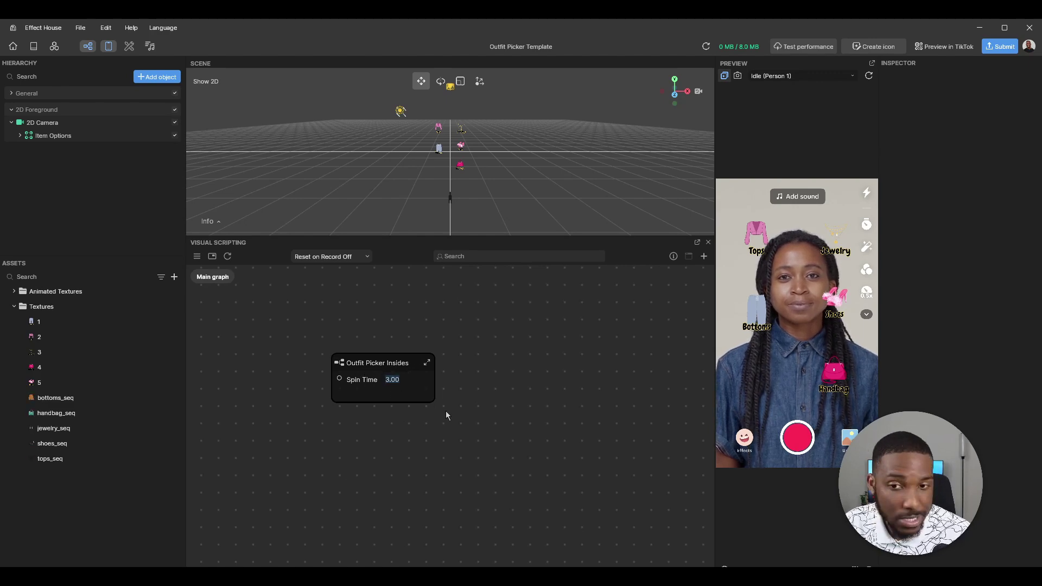
# Try Spin Time values of 1 and 5 on Outfit Picker Insides, then settle on 2.00.
pyautogui.write('1')
pyautogui.press('Return')
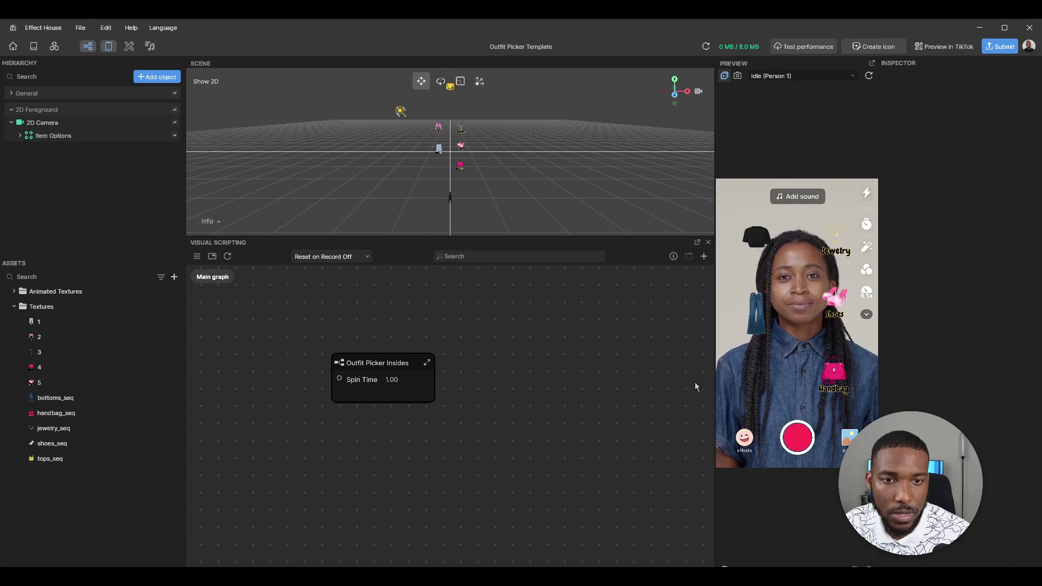
pyautogui.click(396, 380)
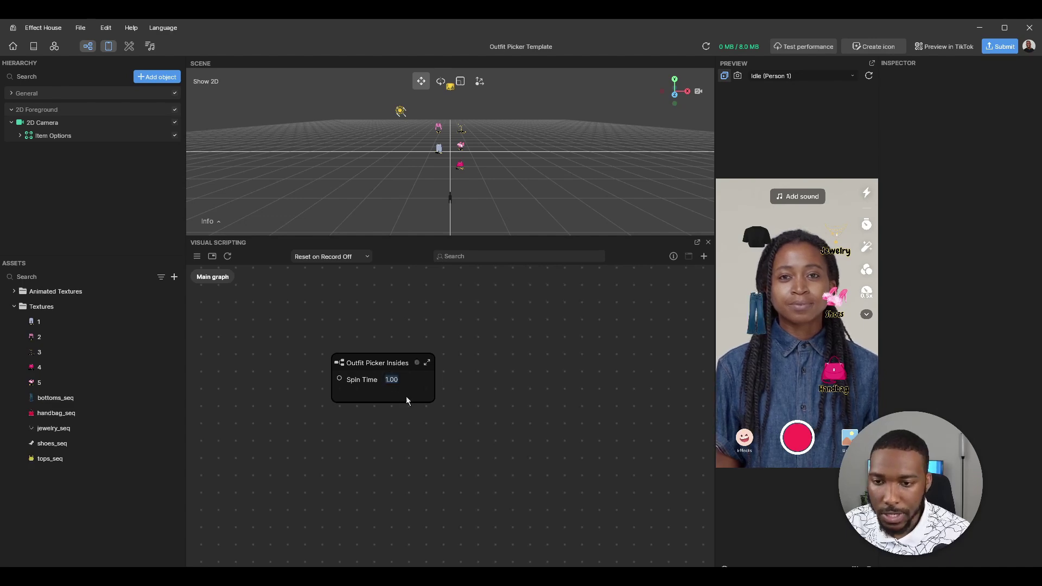
pyautogui.write('5')
pyautogui.press('Return')
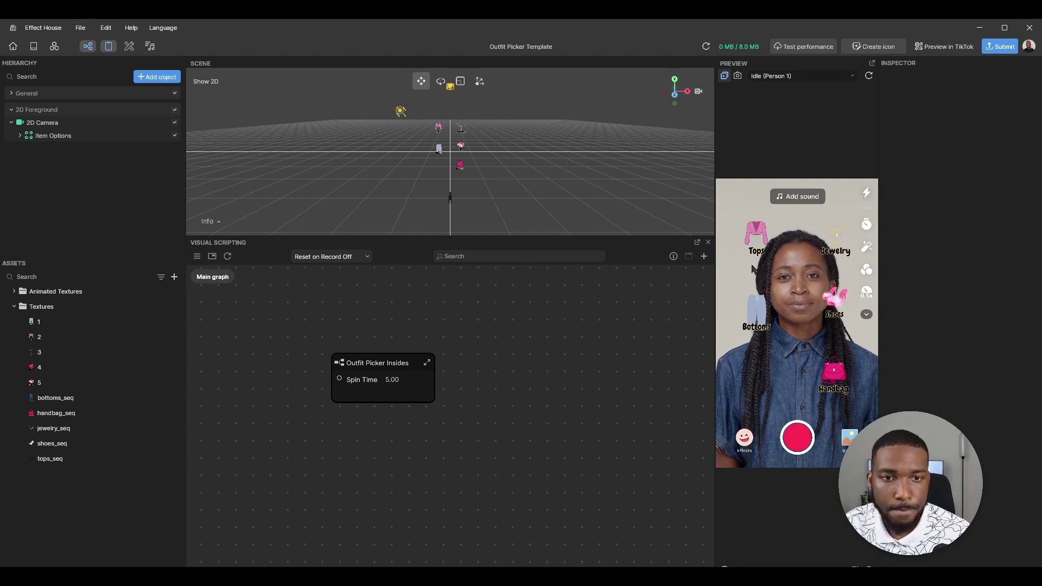
pyautogui.click(760, 244)
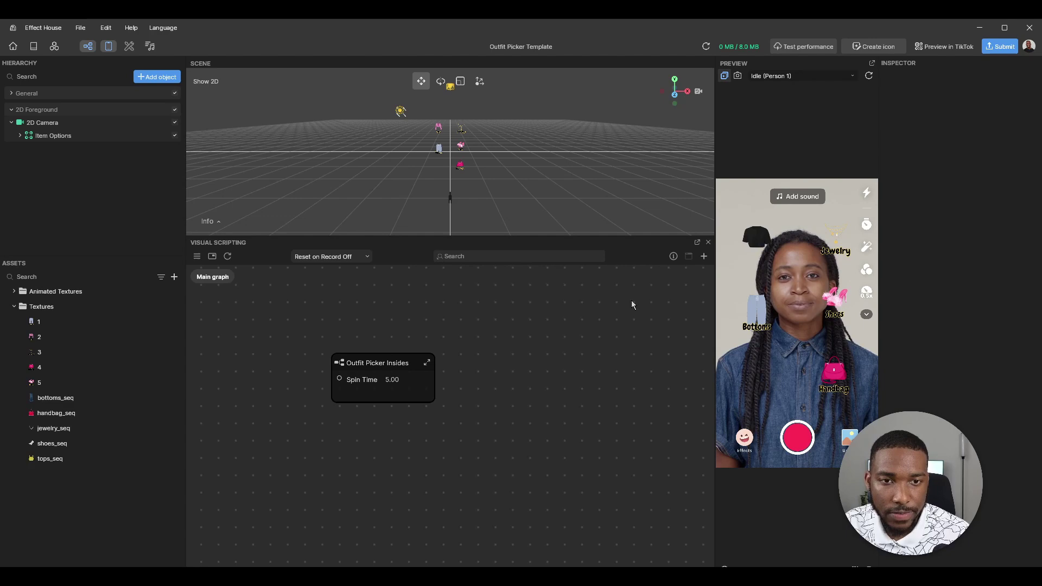
pyautogui.click(393, 380)
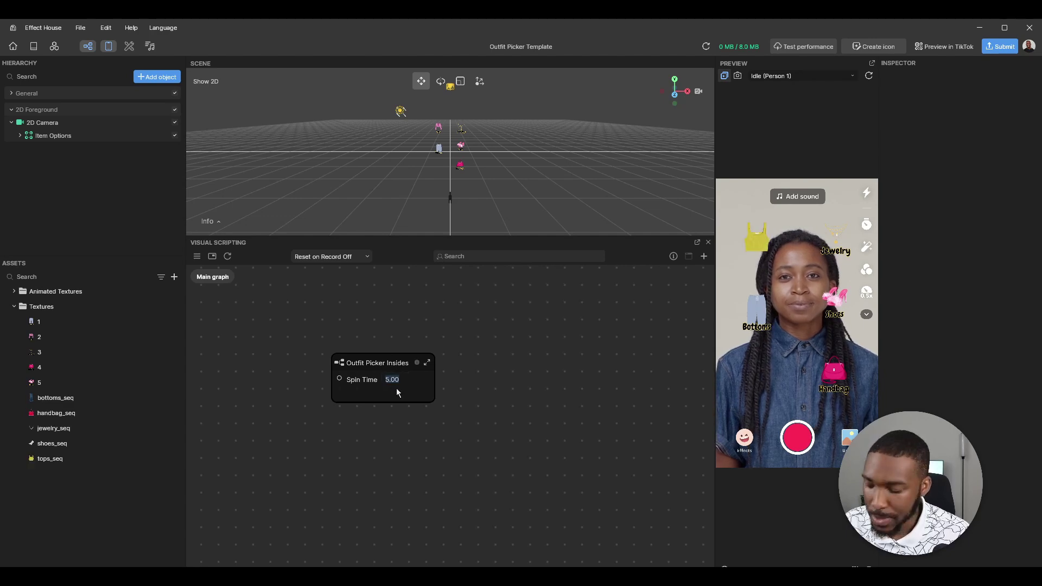
pyautogui.write('2')
pyautogui.press('Return')
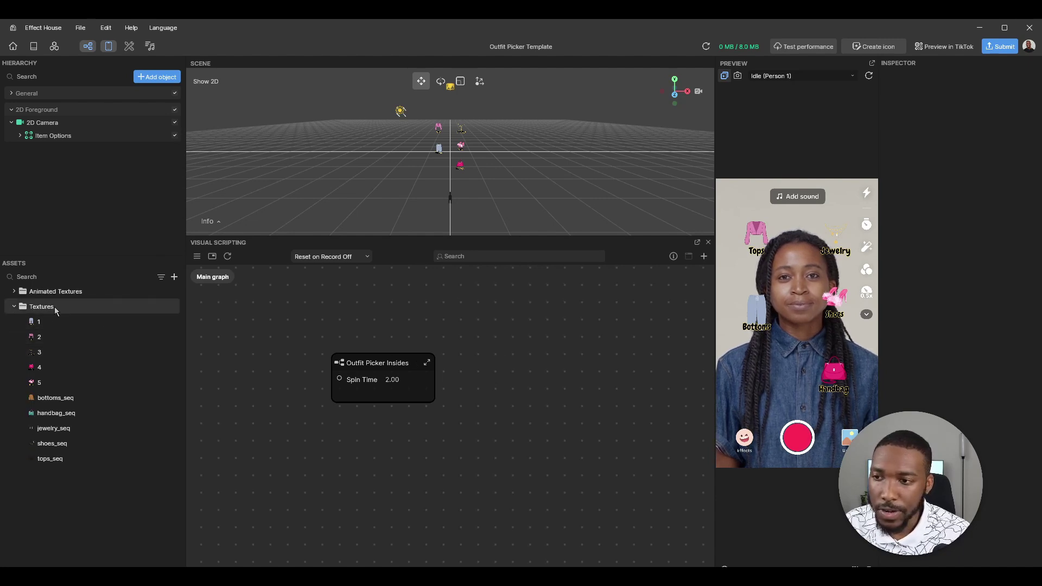
# Import shoe images 16.png through 19.png as a single texture sequence.
pyautogui.click(174, 277)
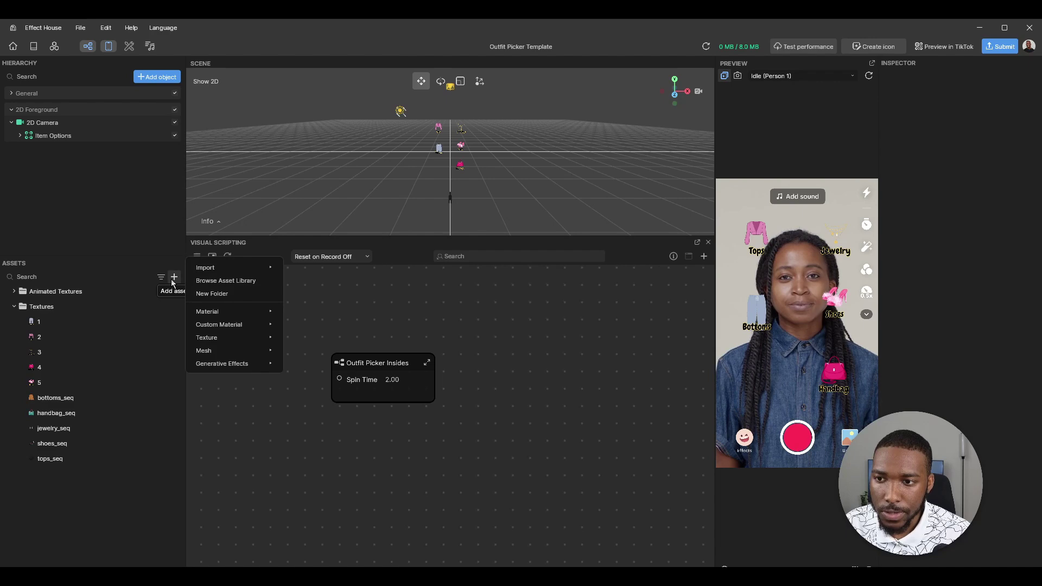
pyautogui.moveTo(225, 271)
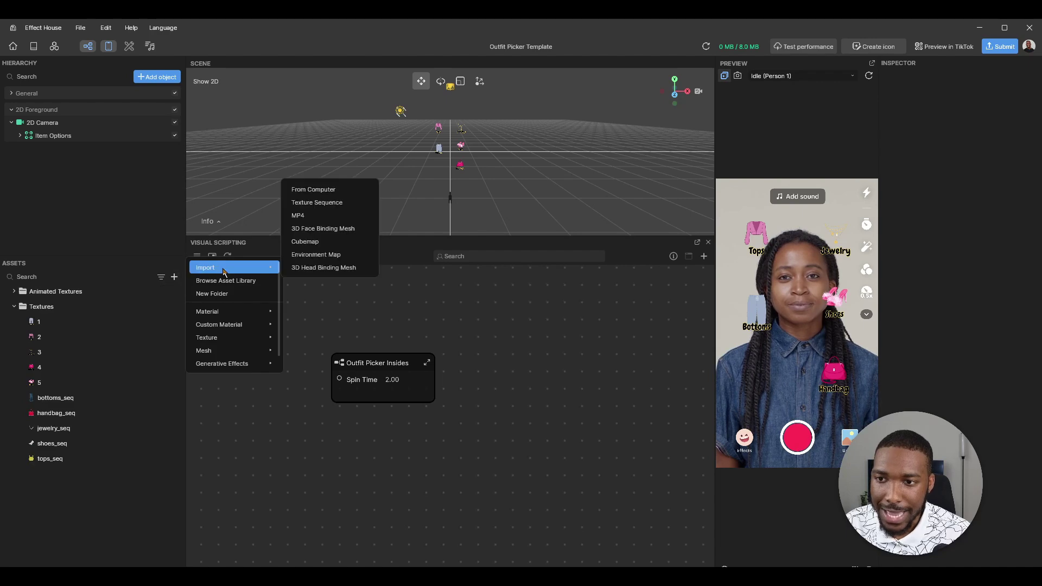
pyautogui.click(318, 203)
pyautogui.click(136, 115)
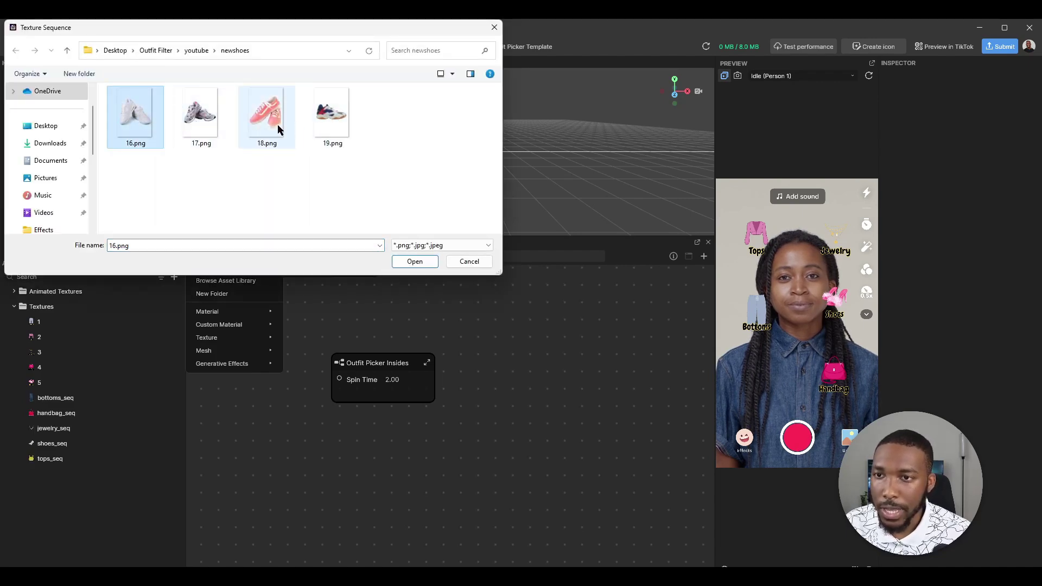
pyautogui.keyDown('shift'); pyautogui.click(354, 116); pyautogui.keyUp('shift')
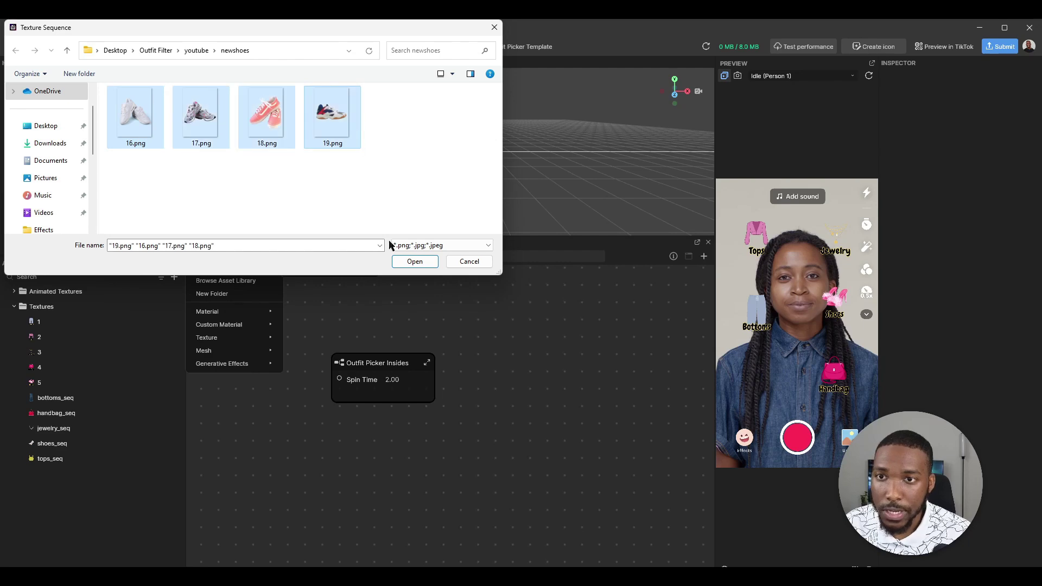
pyautogui.click(414, 262)
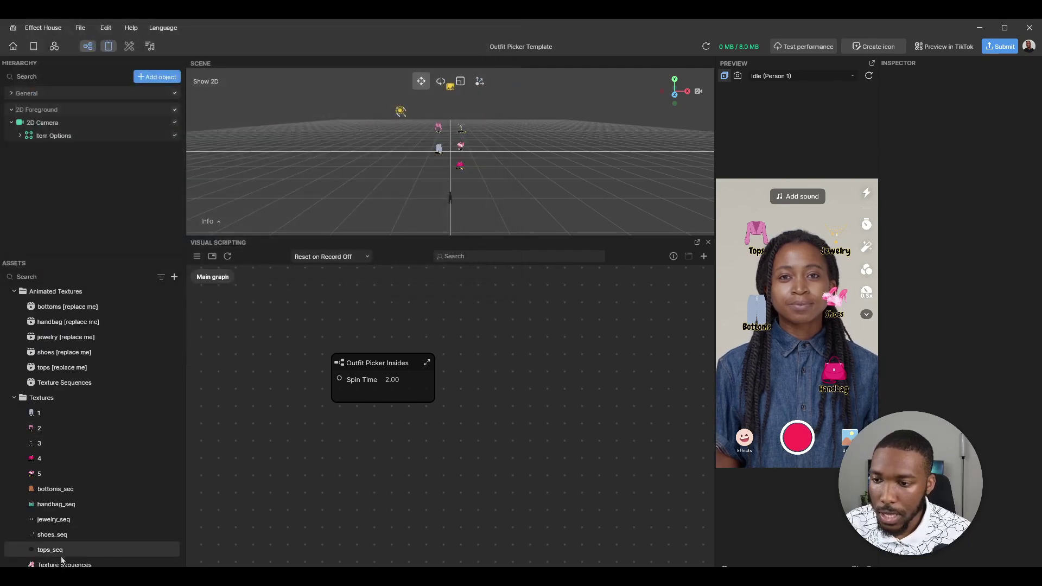
# Rename the new Texture Sequences asset to 'newshoes'.
pyautogui.click(61, 564)
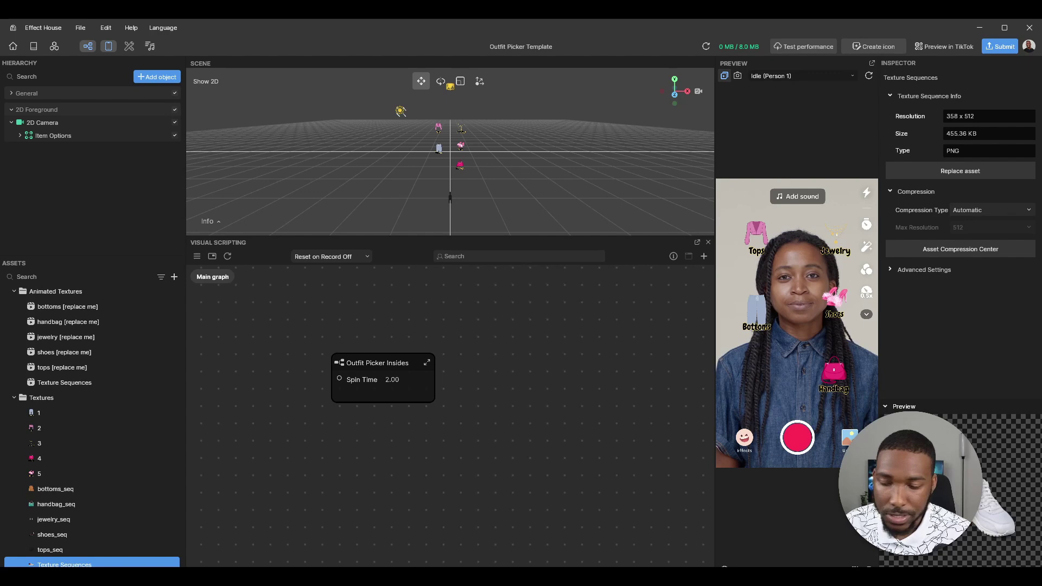
pyautogui.rightClick(37, 565)
pyautogui.click(102, 530)
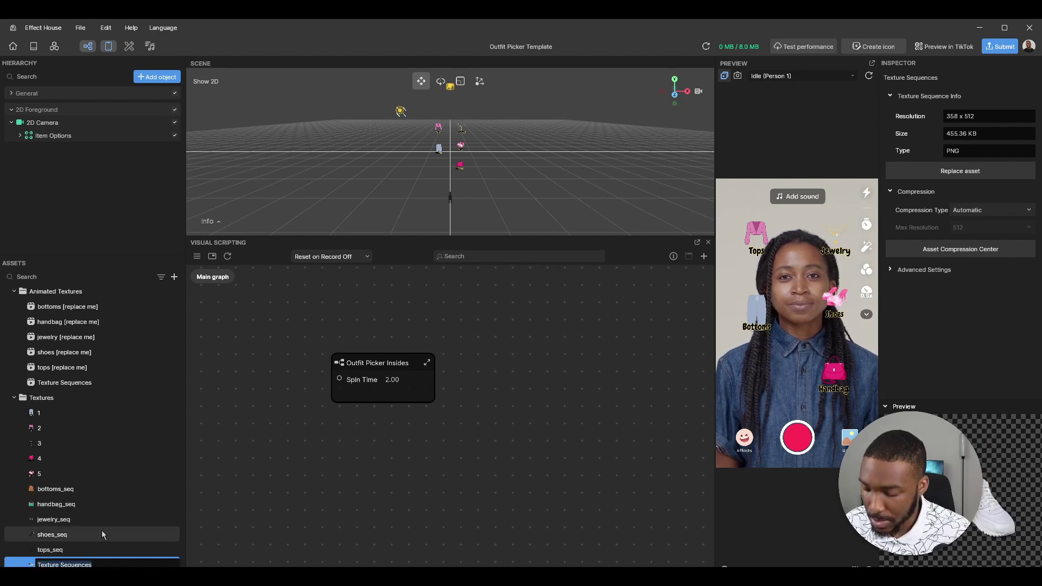
pyautogui.write('newshoes')
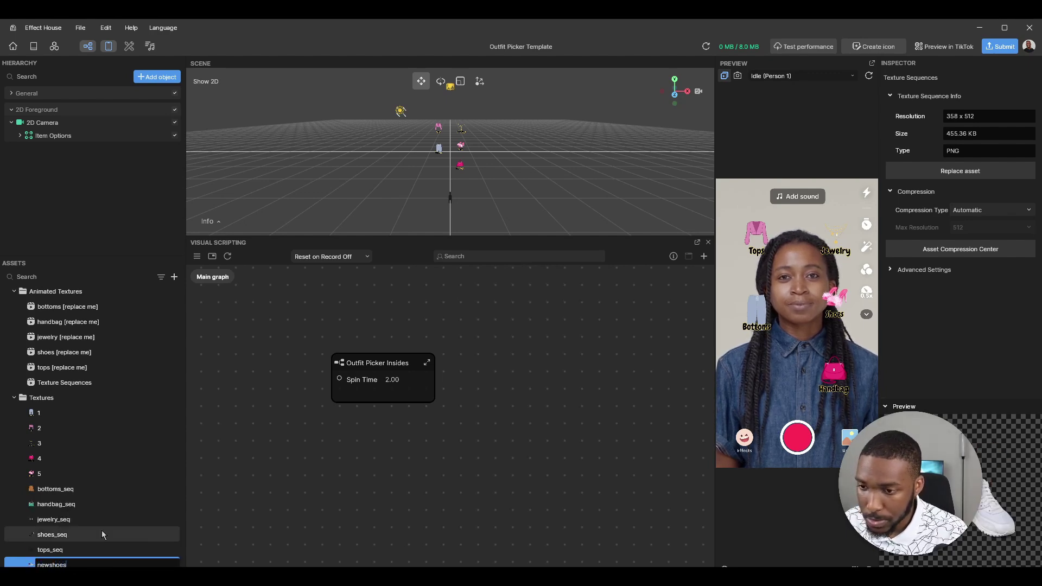
pyautogui.press('Return')
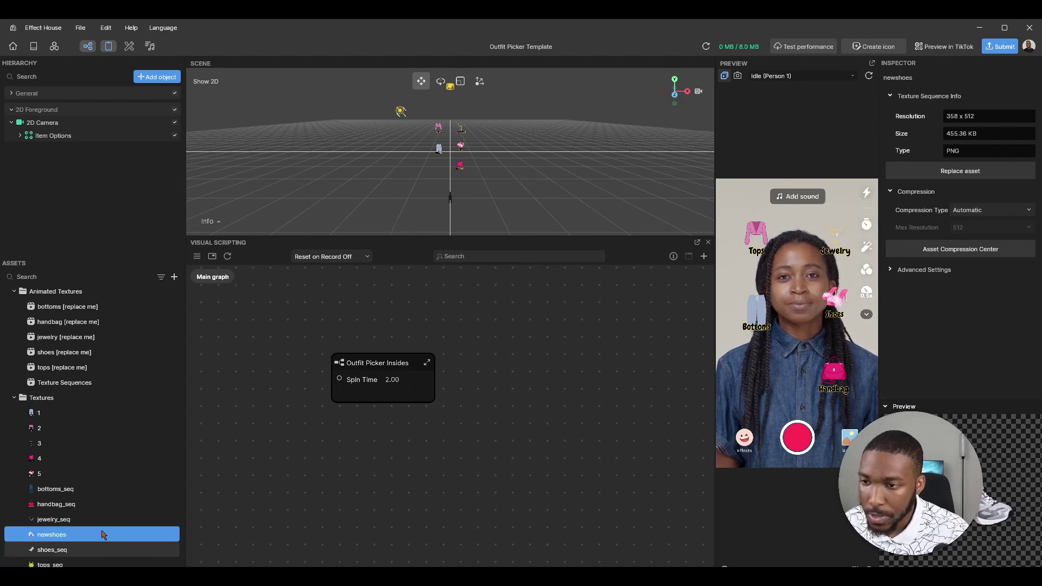
# Assign the newshoes sequence to the shoes animated texture's Textures field.
pyautogui.click(59, 354)
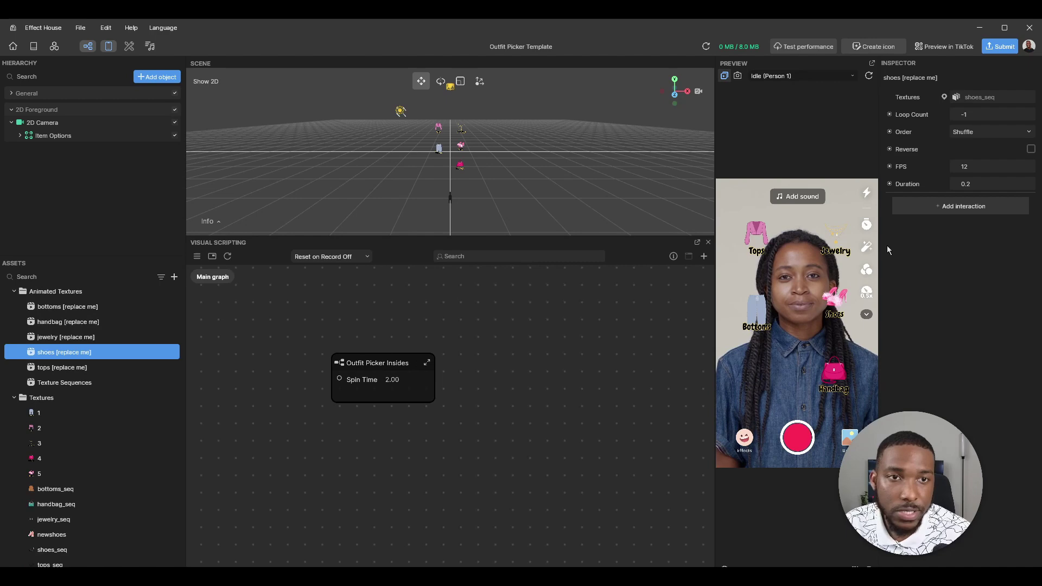
pyautogui.click(971, 98)
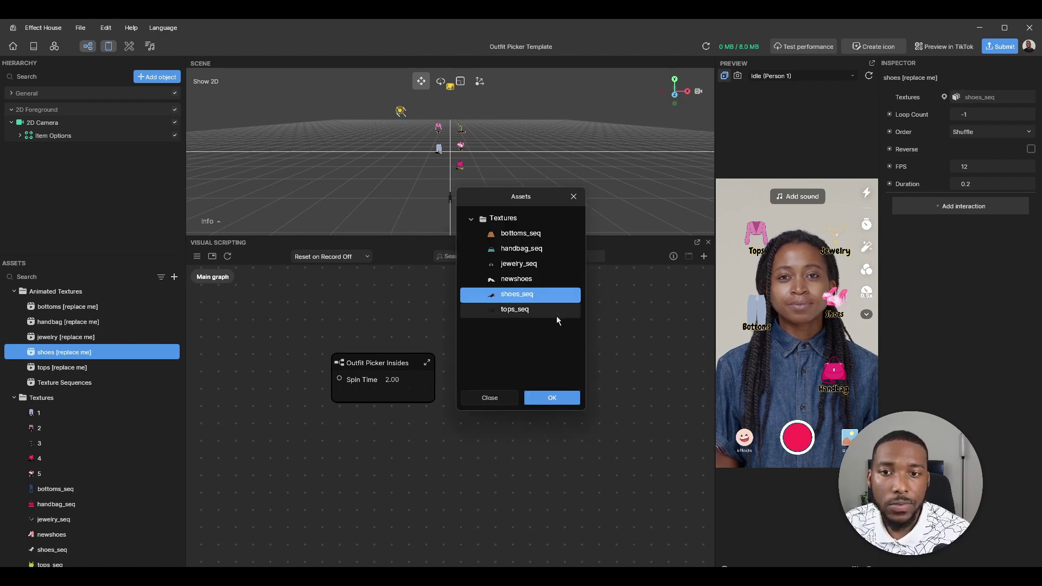
pyautogui.click(515, 279)
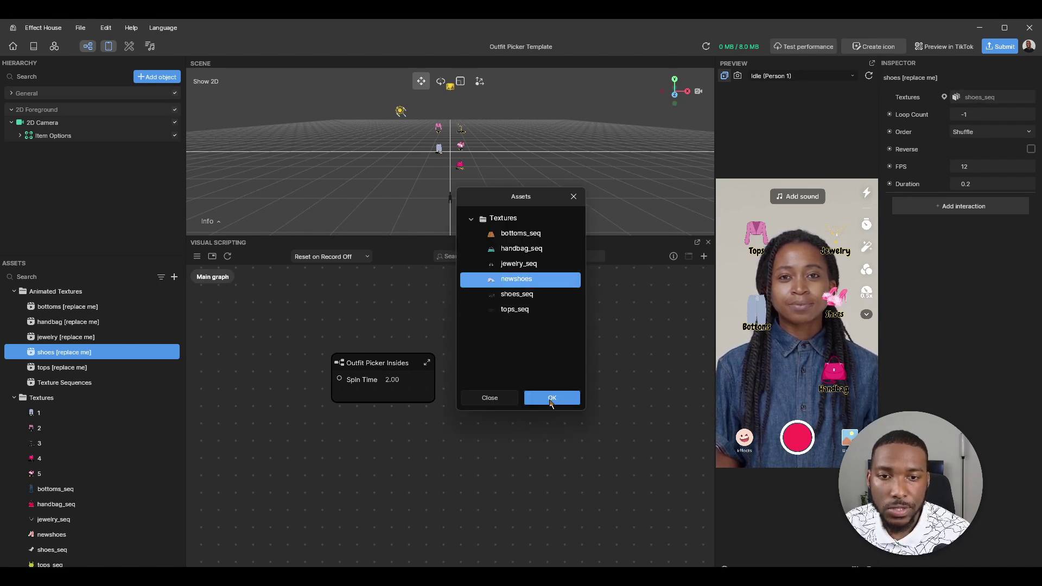
pyautogui.click(551, 398)
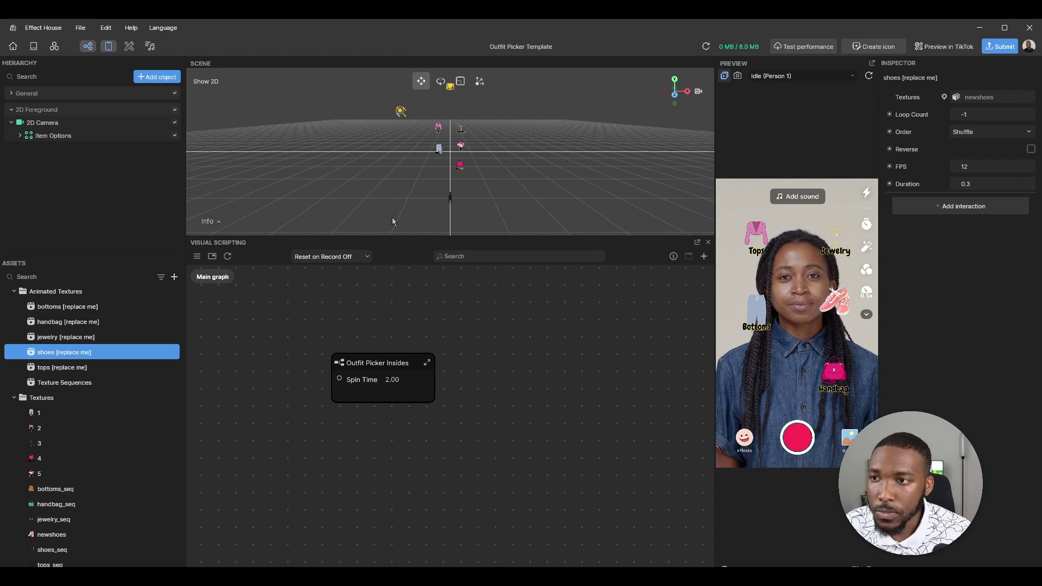
# Switch the tops item's Texture to texture 4, which shows a handbag.
pyautogui.click(20, 136)
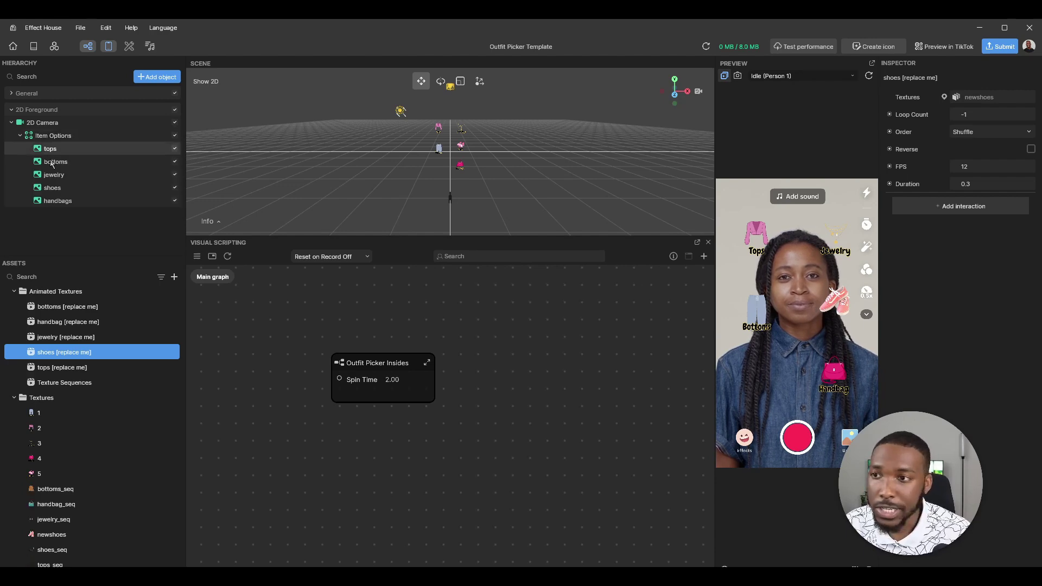
pyautogui.click(50, 148)
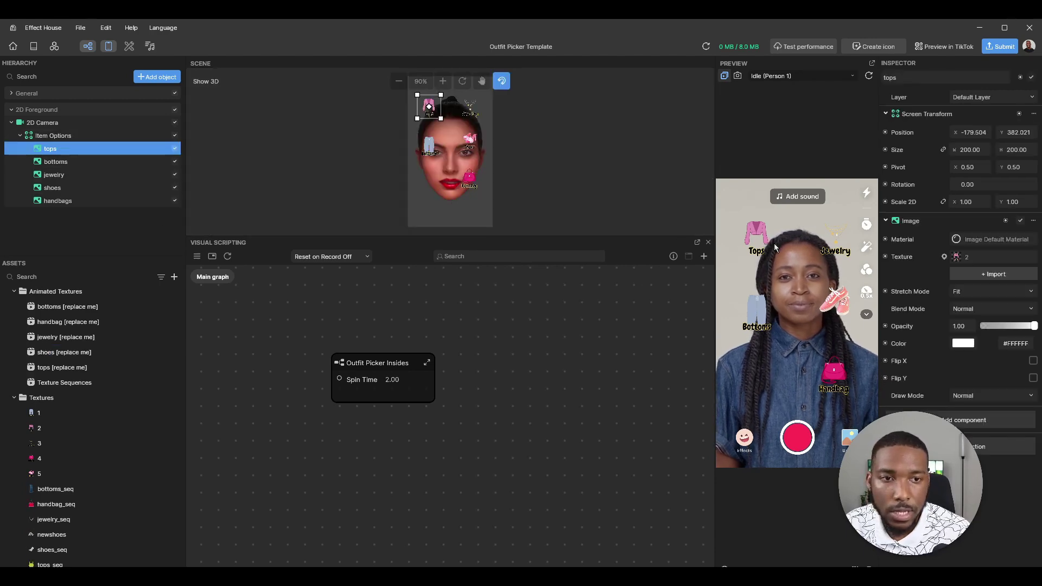
pyautogui.click(973, 257)
pyautogui.scroll(-1, 535, 341)
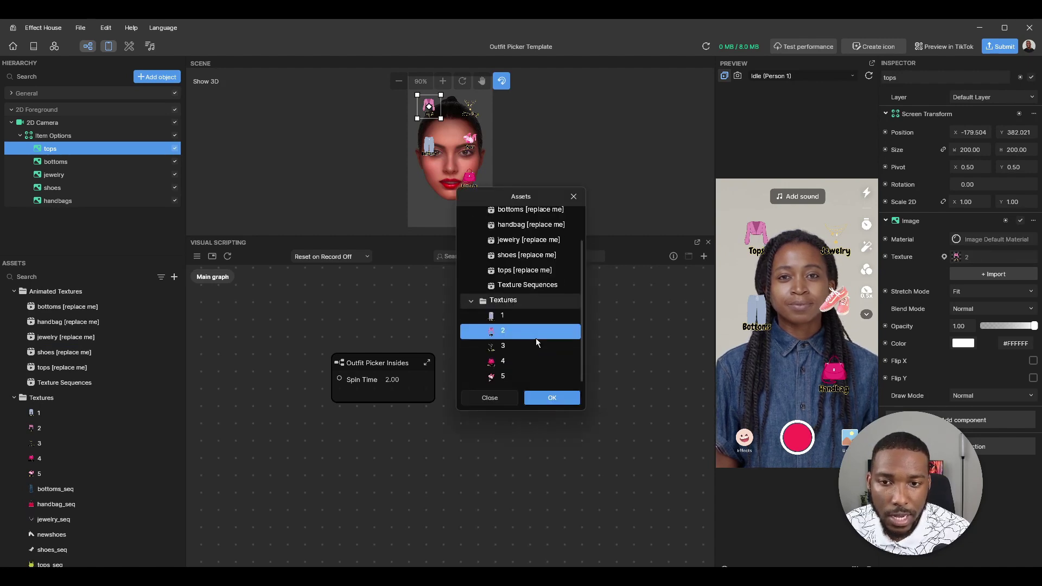
pyautogui.click(511, 360)
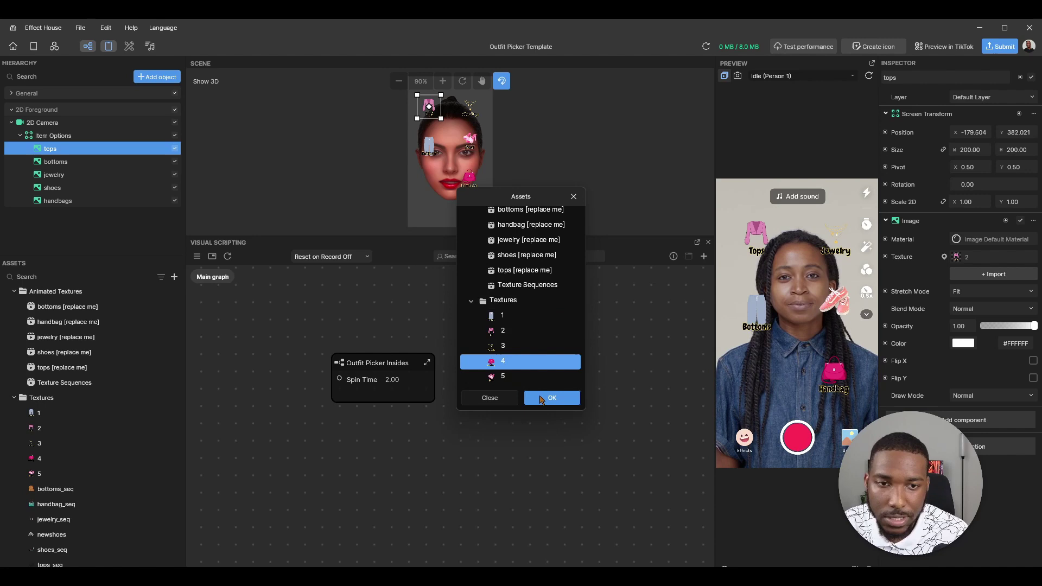
pyautogui.click(548, 398)
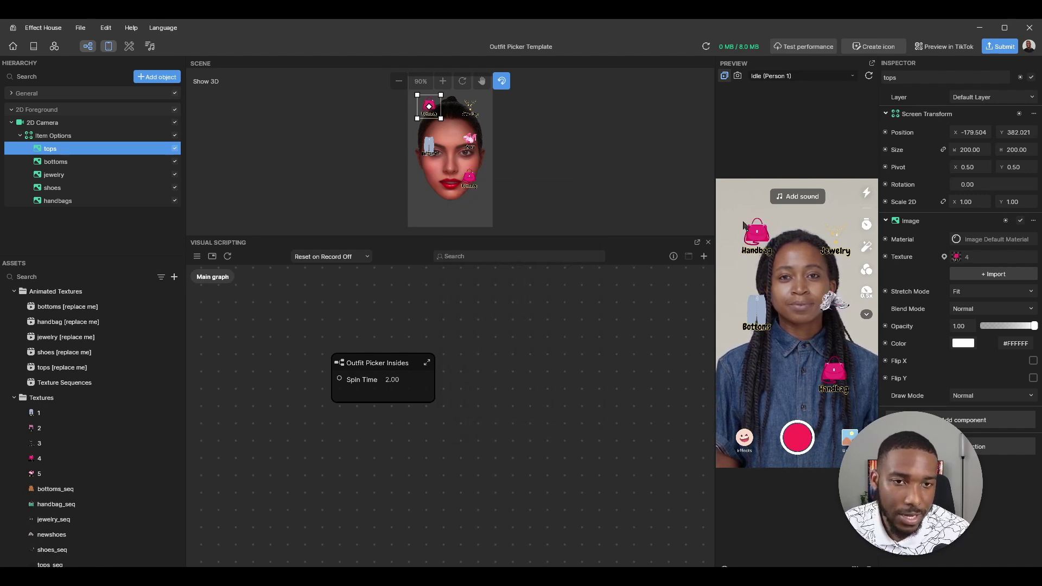
# Set the tops item's Texture back to texture 2.
pyautogui.click(959, 257)
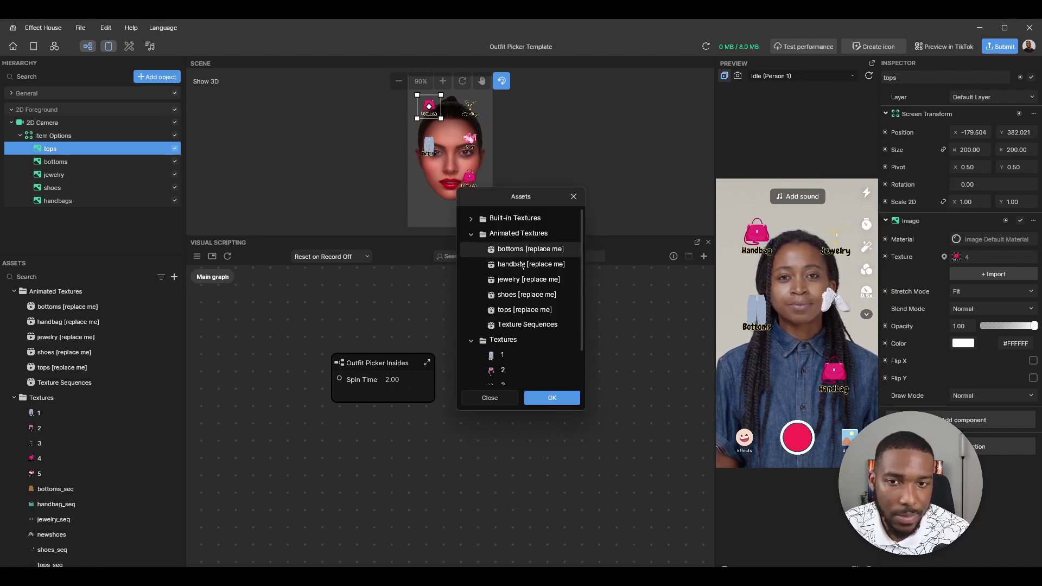
pyautogui.scroll(-2, 522, 358)
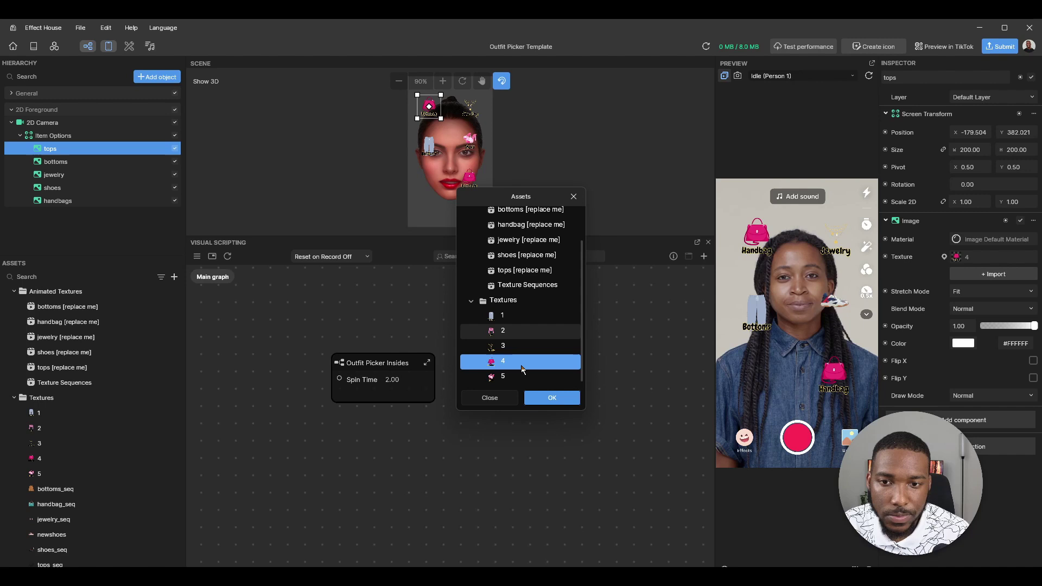
pyautogui.click(511, 331)
pyautogui.click(547, 399)
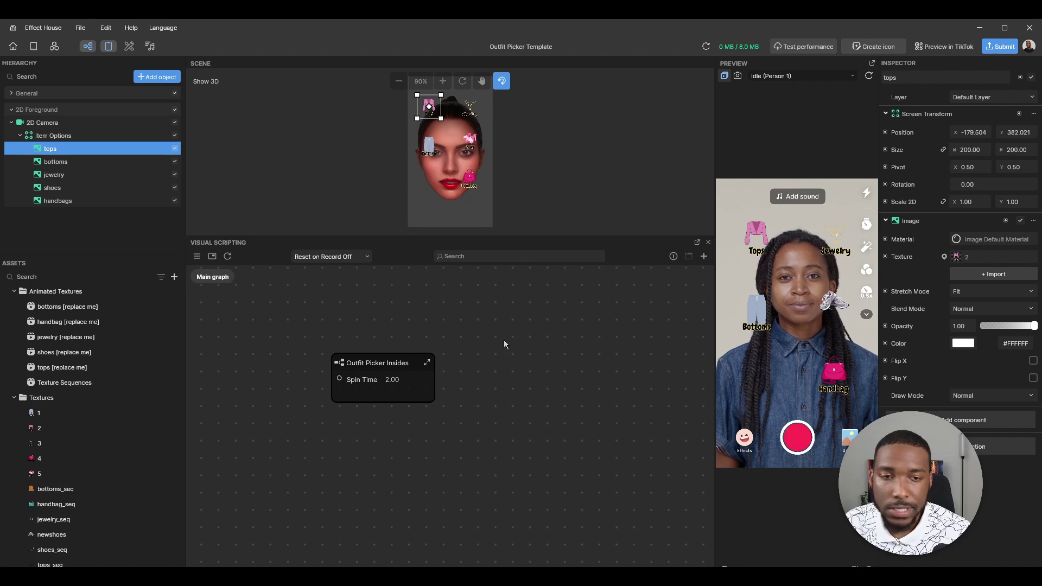
# Expand the Outfit Picker Insides subgraph and zoom in on its logic.
pyautogui.click(428, 364)
pyautogui.scroll(3, 360, 324)
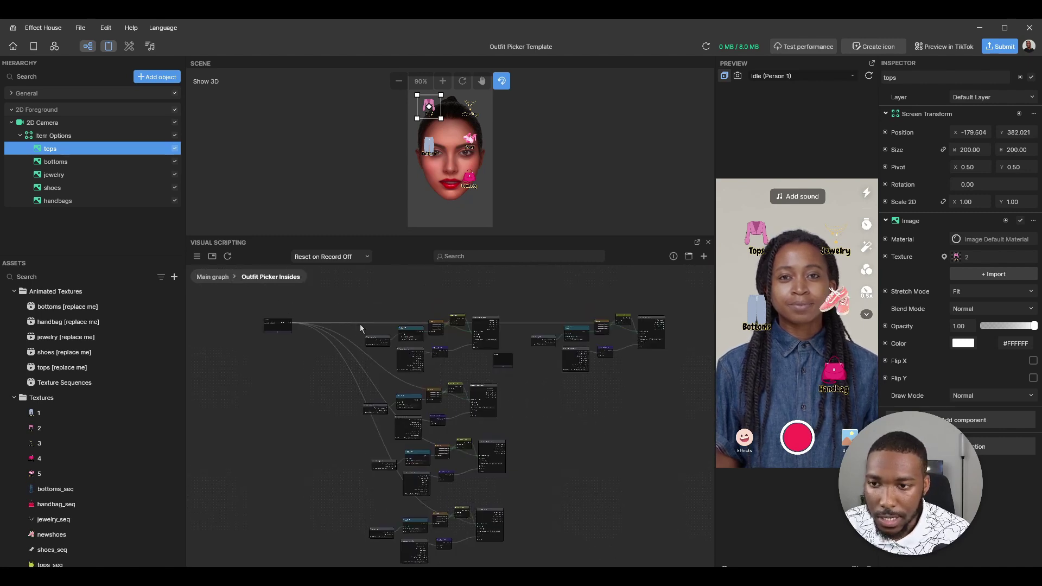
pyautogui.scroll(2, 458, 349)
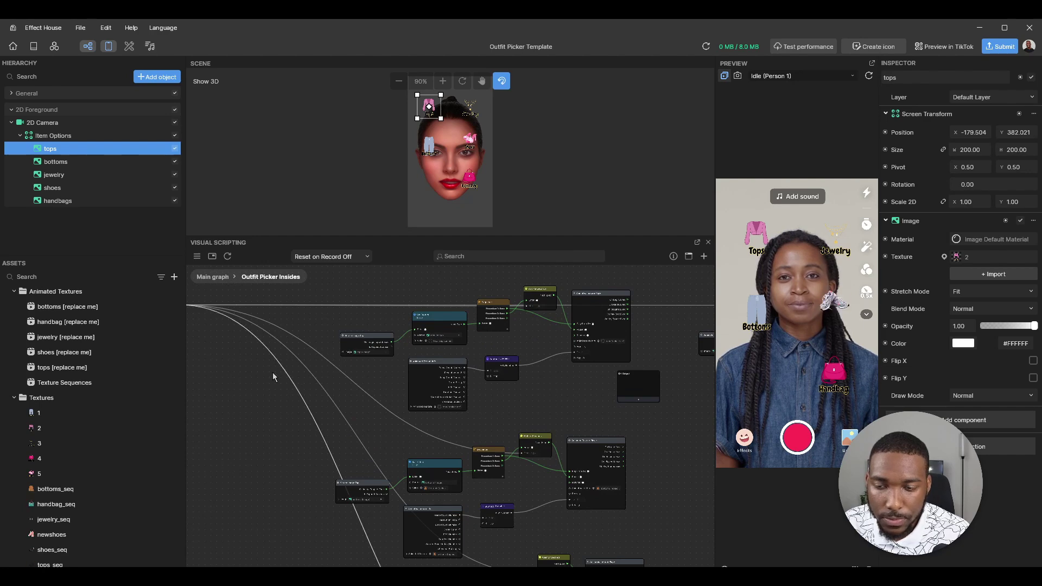
pyautogui.scroll(6, 375, 331)
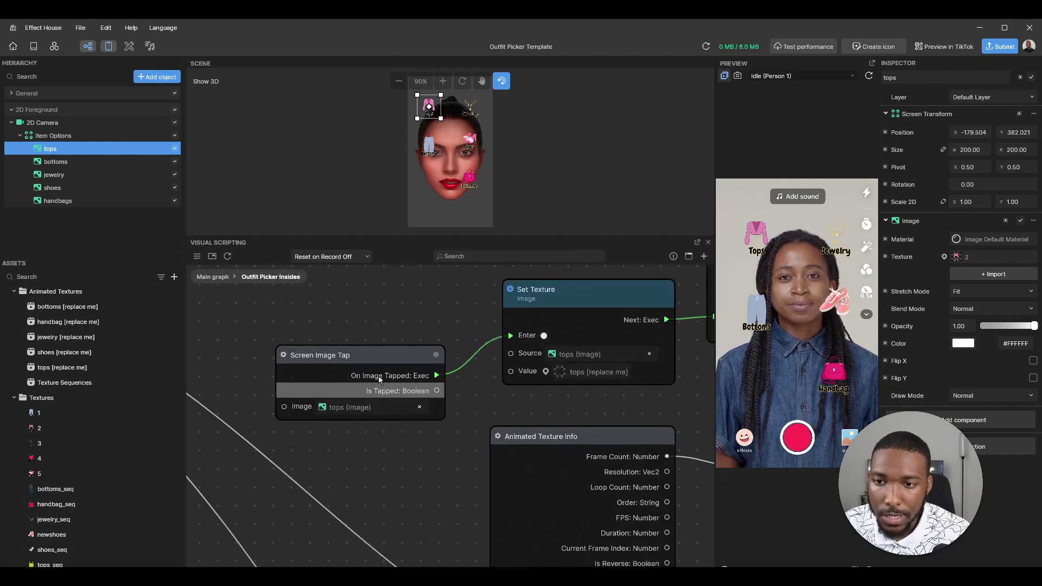
pyautogui.scroll(-2, 346, 301)
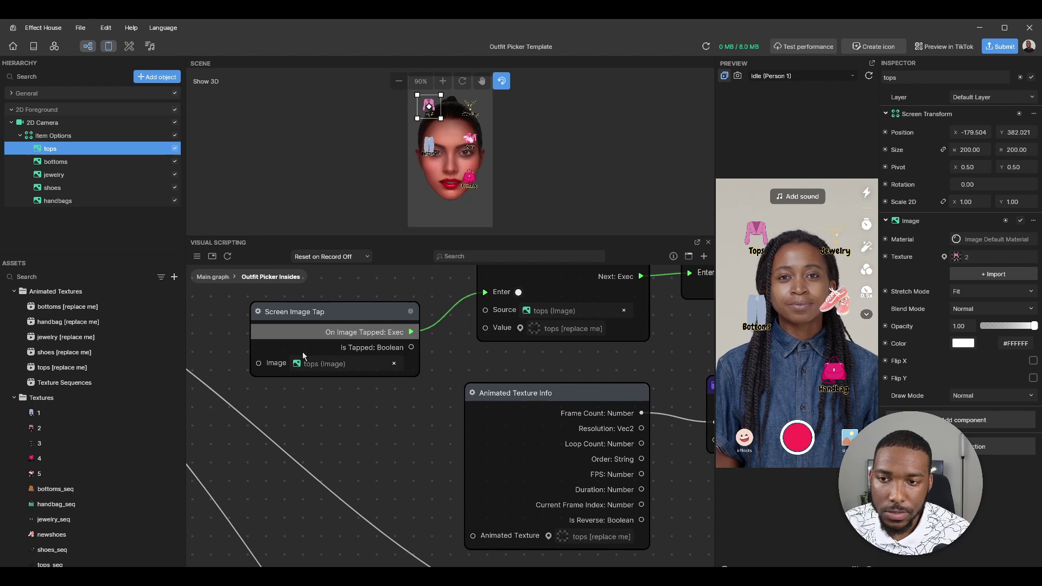
# Restart the effect preview and bring the Sequence and Animated Texture Player nodes into view.
pyautogui.click(869, 78)
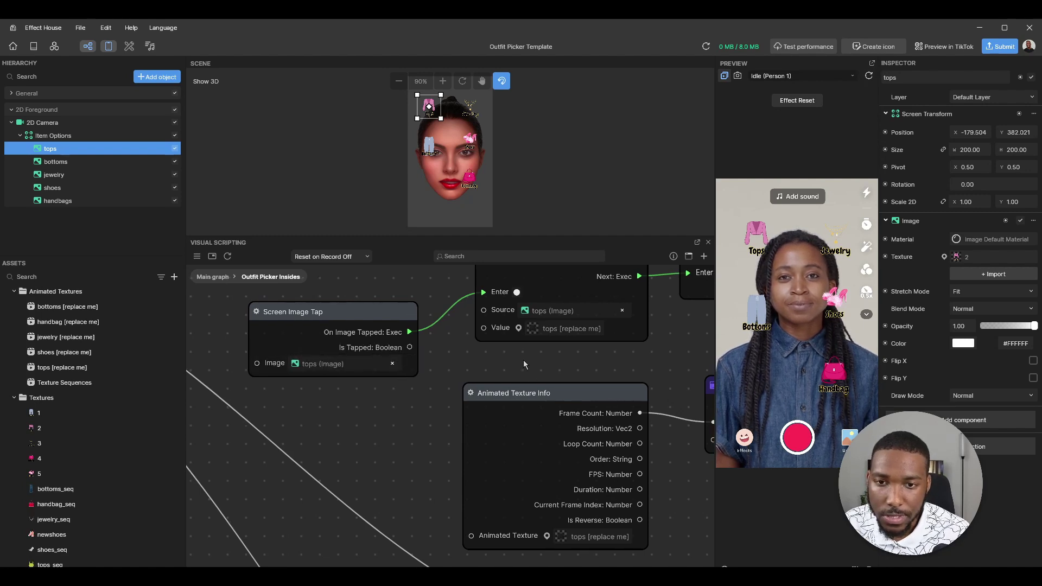
pyautogui.scroll(-1, 523, 360)
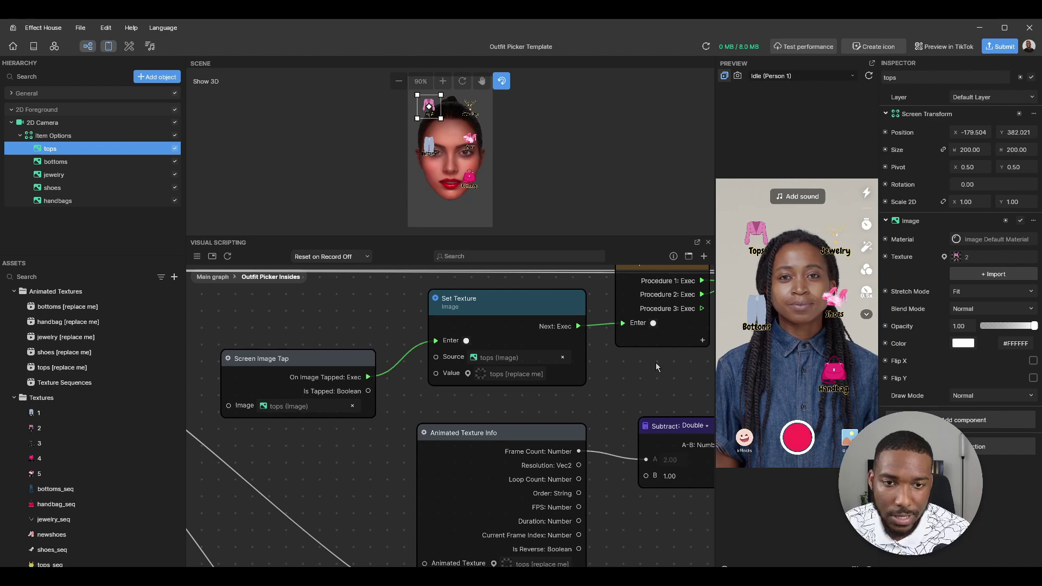
pyautogui.scroll(-2, 484, 415)
pyautogui.moveTo(483, 414); pyautogui.dragTo(385, 405, button='middle')
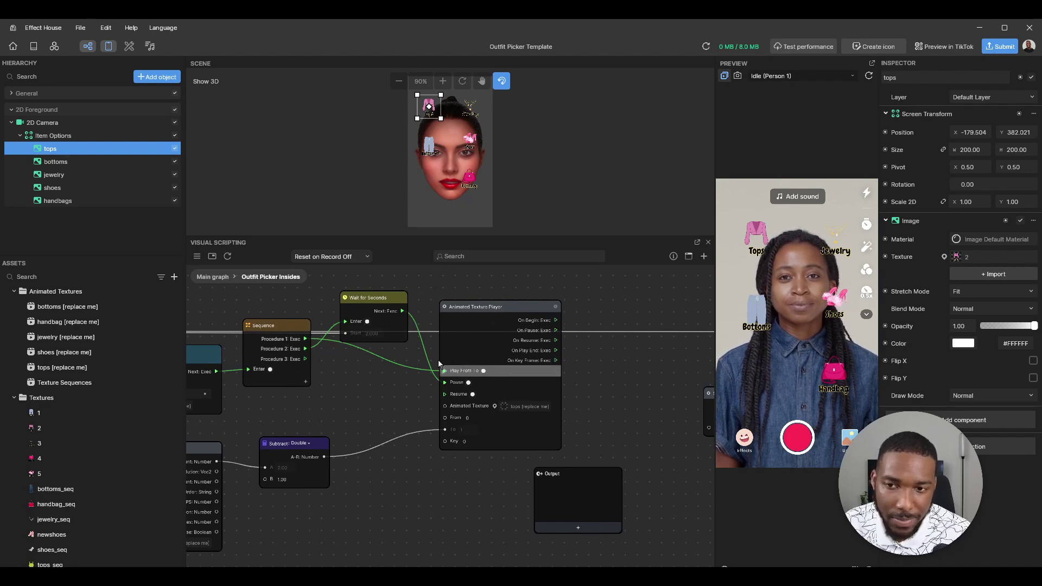
pyautogui.moveTo(356, 304); pyautogui.dragTo(363, 319)
pyautogui.scroll(2, 455, 392)
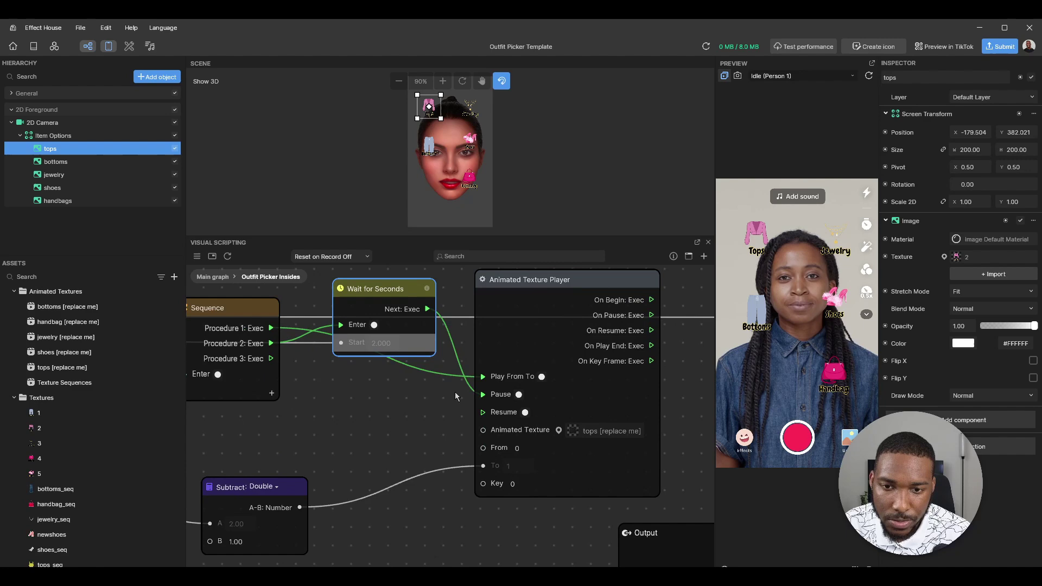
pyautogui.scroll(-5, 491, 404)
pyautogui.scroll(-2, 496, 409)
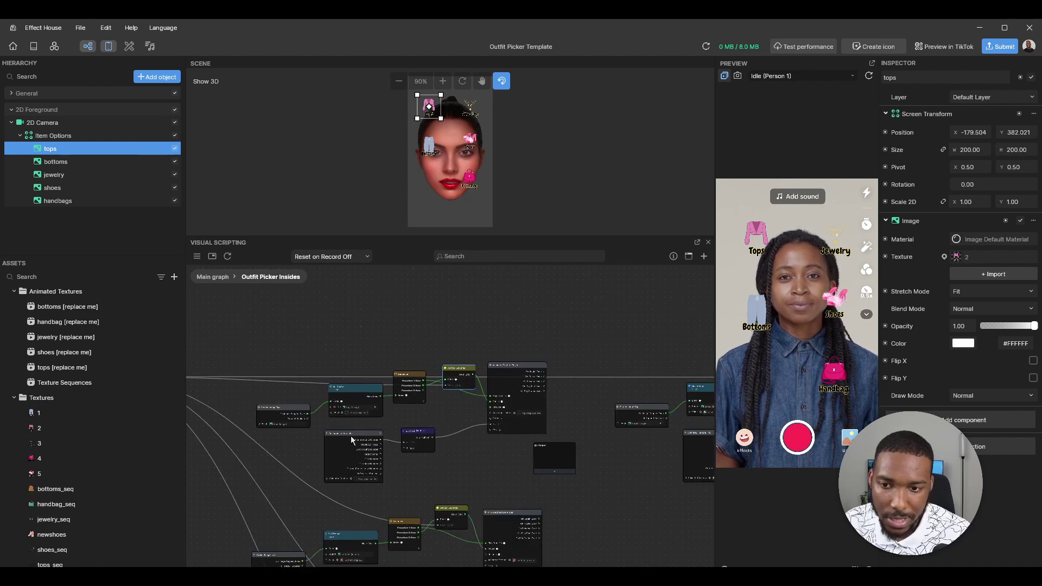
pyautogui.scroll(3, 330, 472)
pyautogui.scroll(-3, 415, 376)
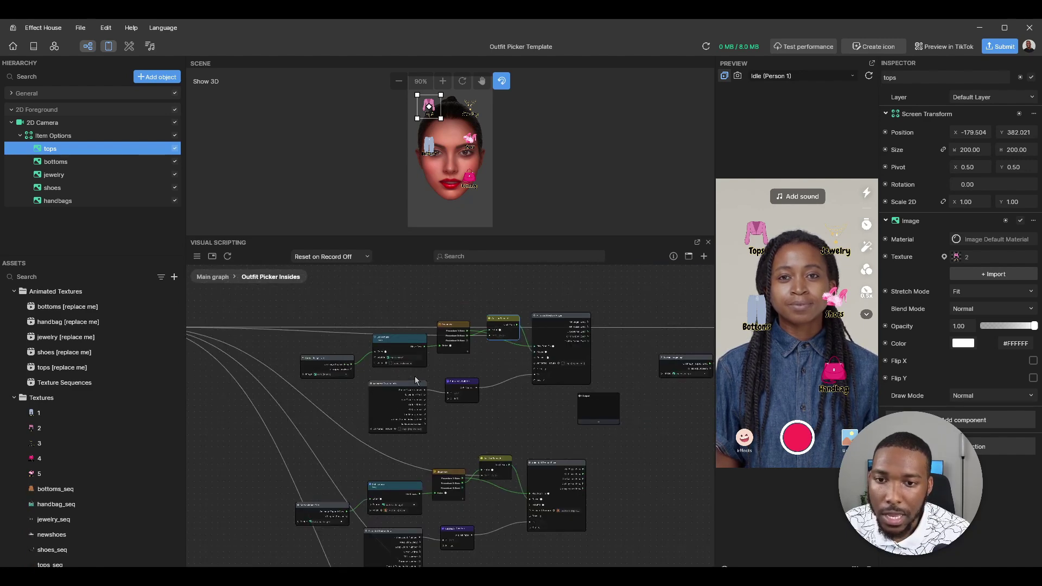
pyautogui.scroll(-2, 463, 433)
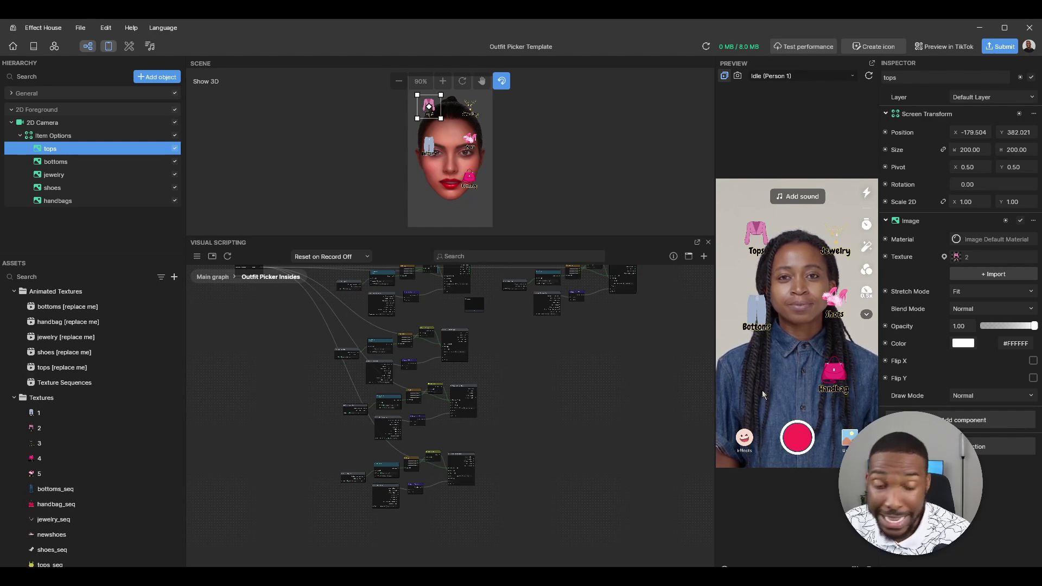
pyautogui.scroll(3, 380, 412)
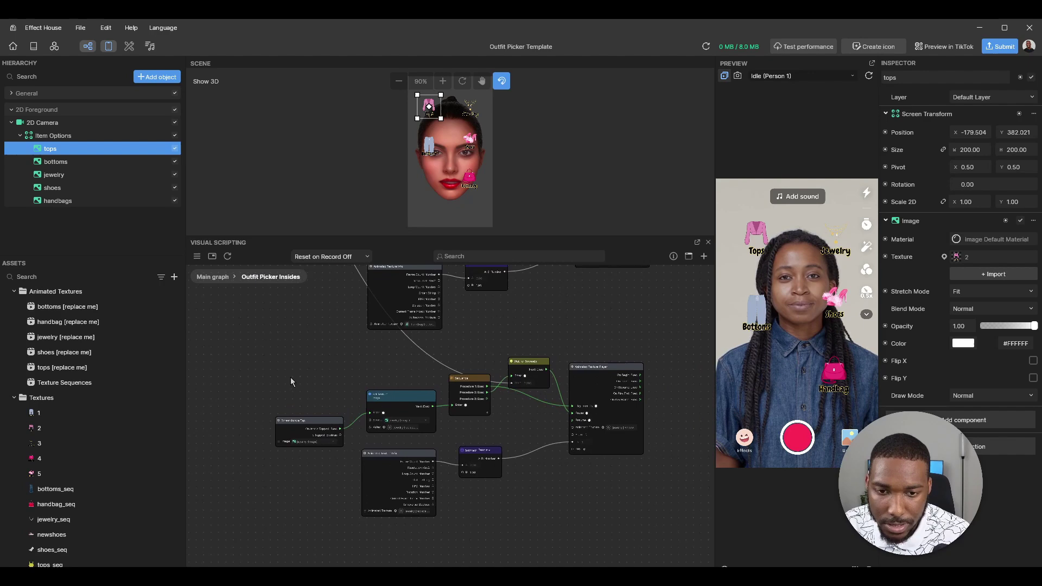
pyautogui.scroll(2, 320, 429)
pyautogui.scroll(-5, 353, 510)
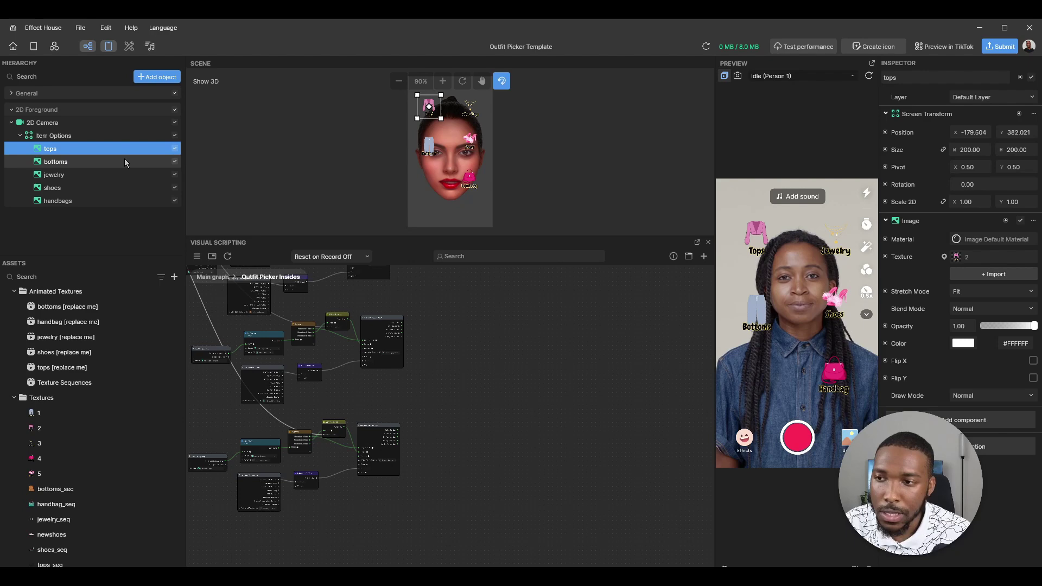
pyautogui.scroll(-3, 540, 329)
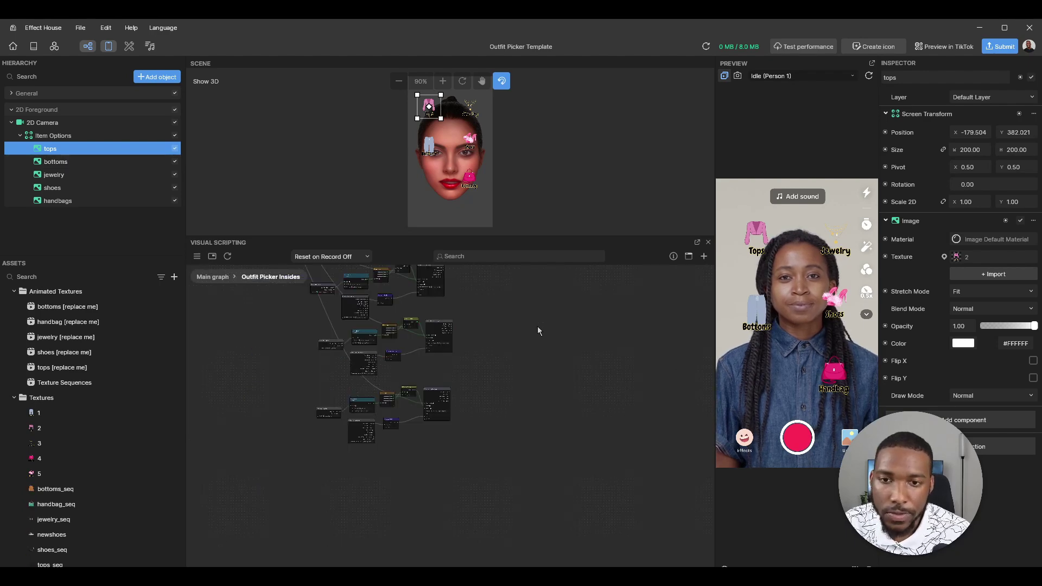
# Collapse the Animated Textures and Textures folders in the Assets panel.
pyautogui.moveTo(538, 327); pyautogui.dragTo(472, 381, button='middle')
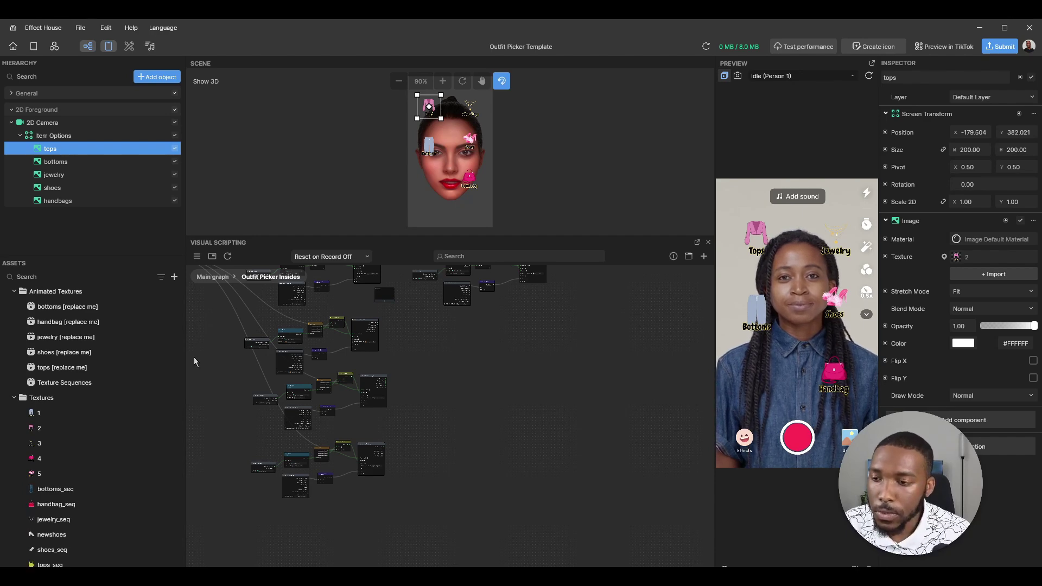
pyautogui.click(14, 292)
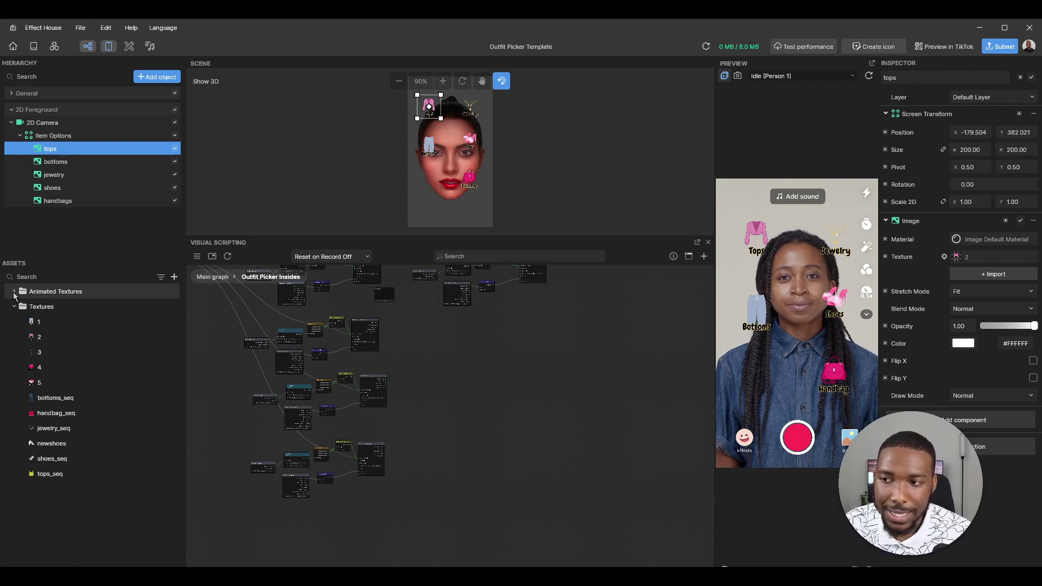
pyautogui.click(14, 307)
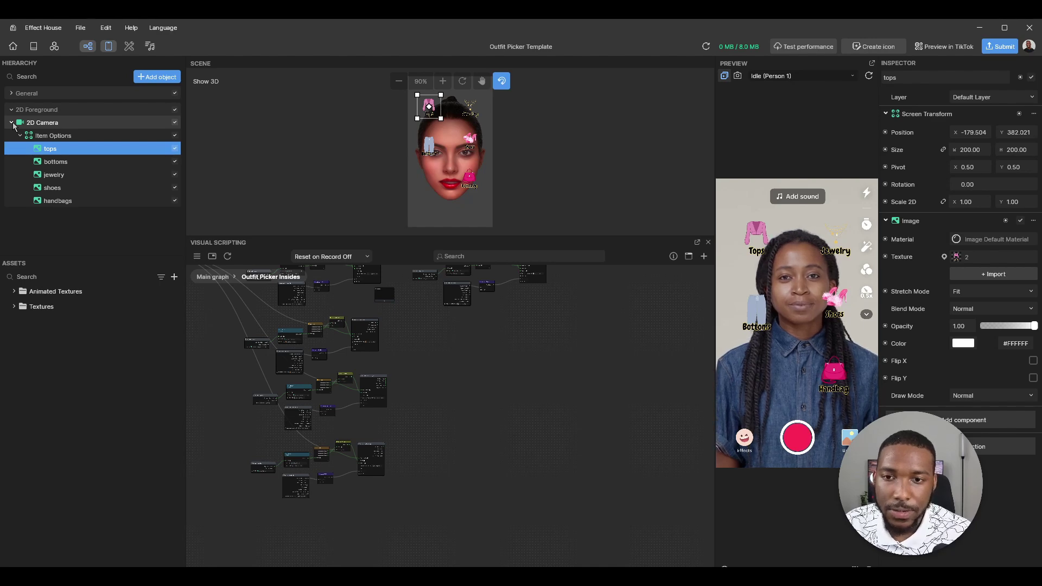
# Collapse the 2D Camera and 2D Foreground branches in the Hierarchy.
pyautogui.click(11, 123)
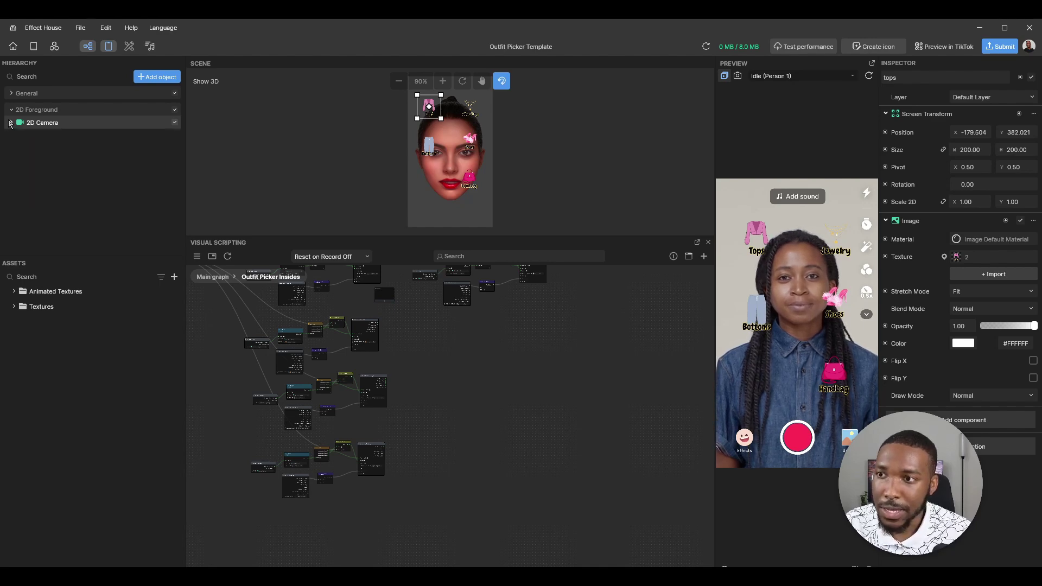
pyautogui.click(12, 111)
pyautogui.click(12, 110)
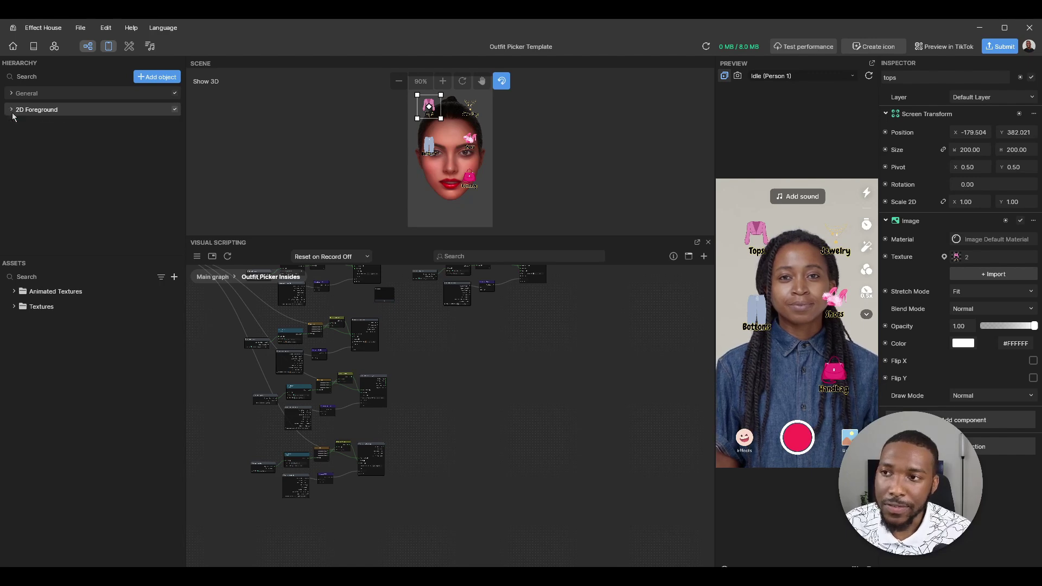